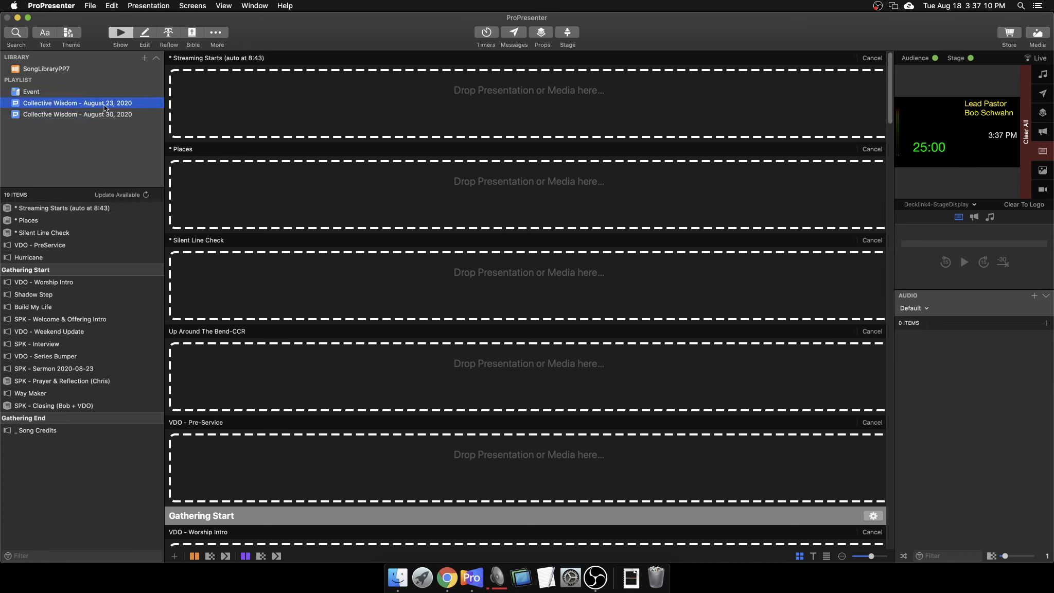
Dismiss the August 23 playlist's menu and show the 20 empty placeholders of Collective Wisdom - August 30, 2020.
right_click(96, 102)
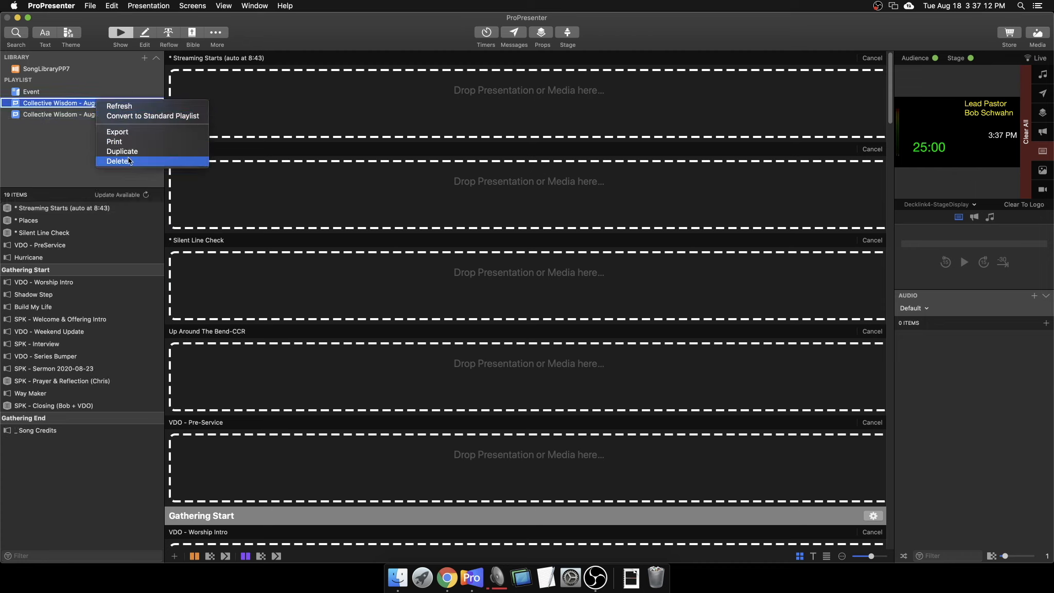
click(46, 147)
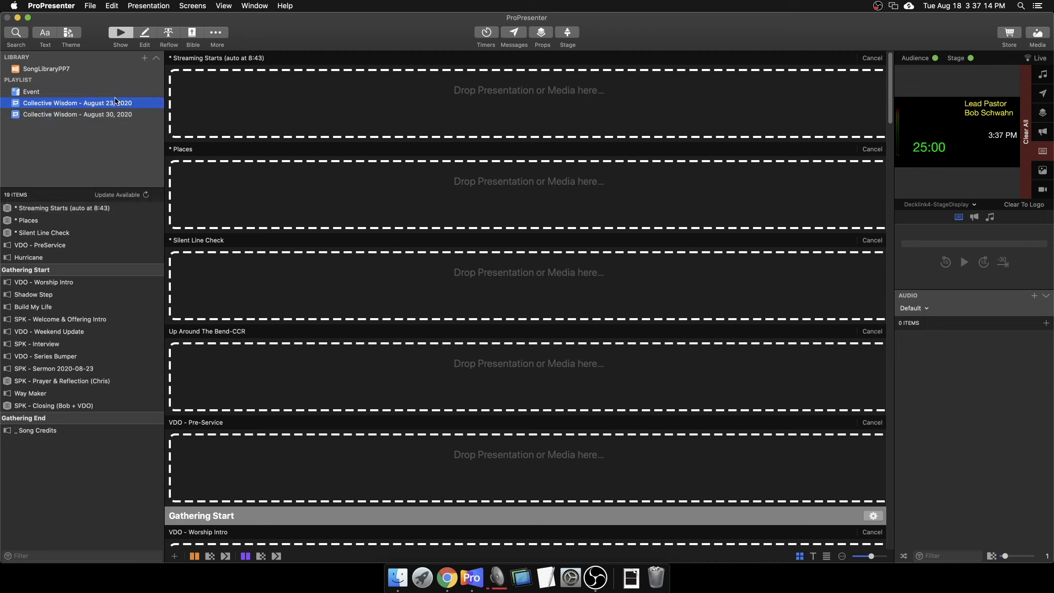
click(104, 117)
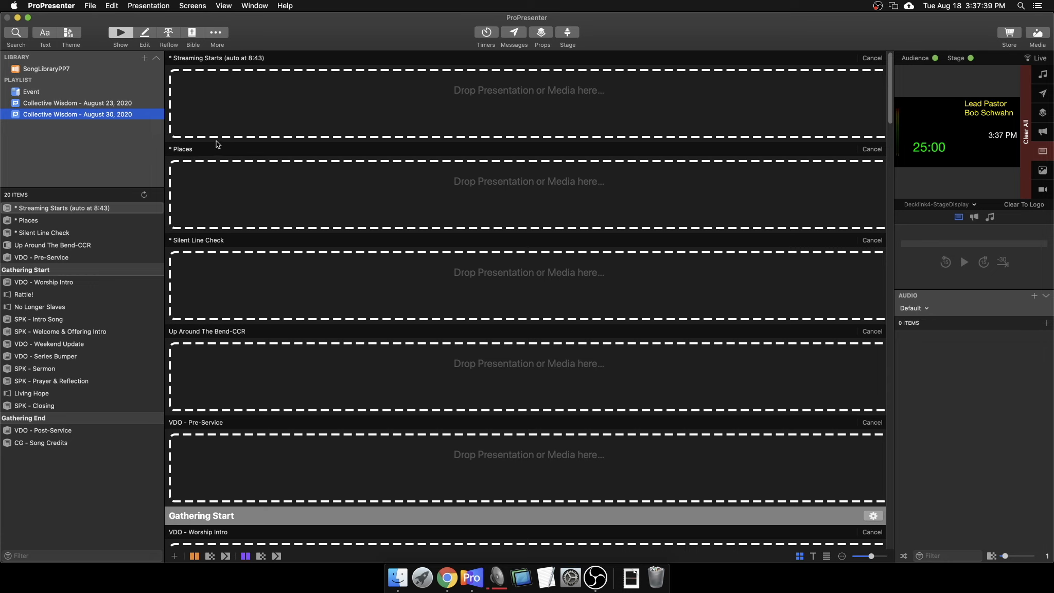
Apply the available update to the Collective Wisdom - August 23, 2020 playlist.
click(145, 59)
click(144, 58)
click(112, 106)
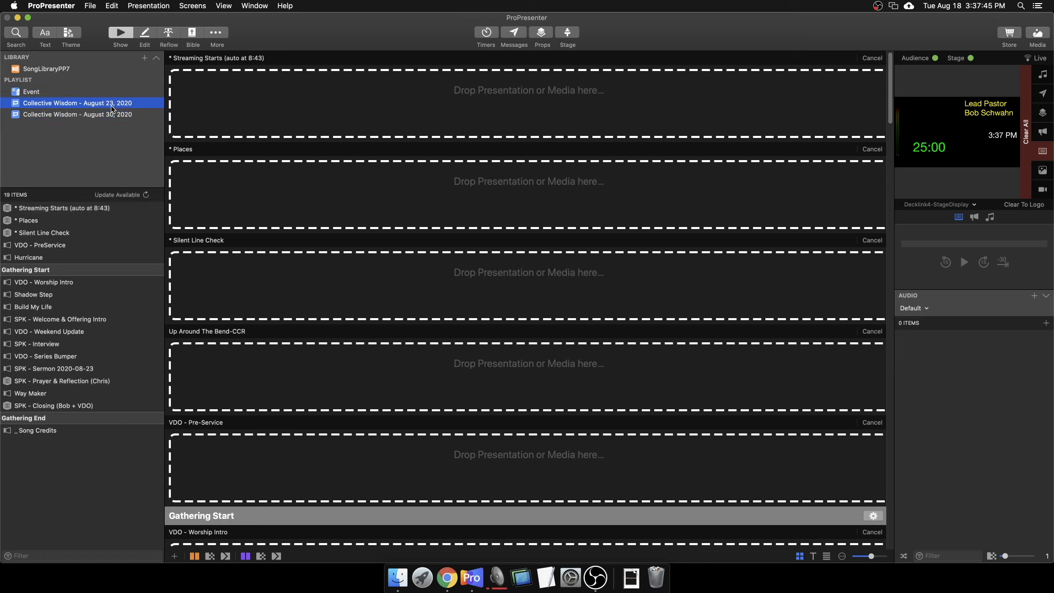
click(145, 195)
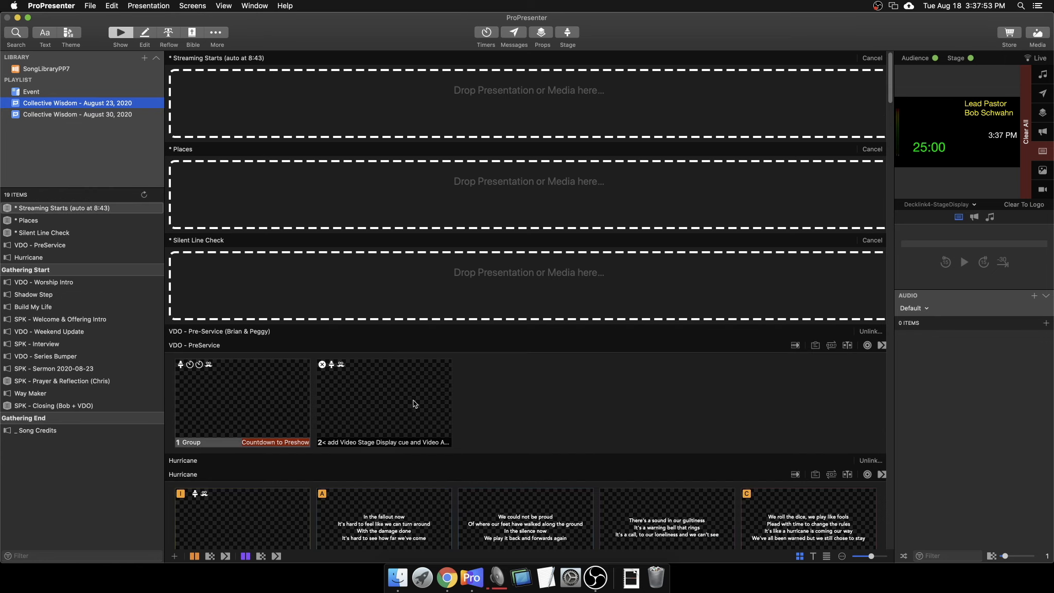
scroll(414, 400, down, 10)
scroll(414, 395, up, 7)
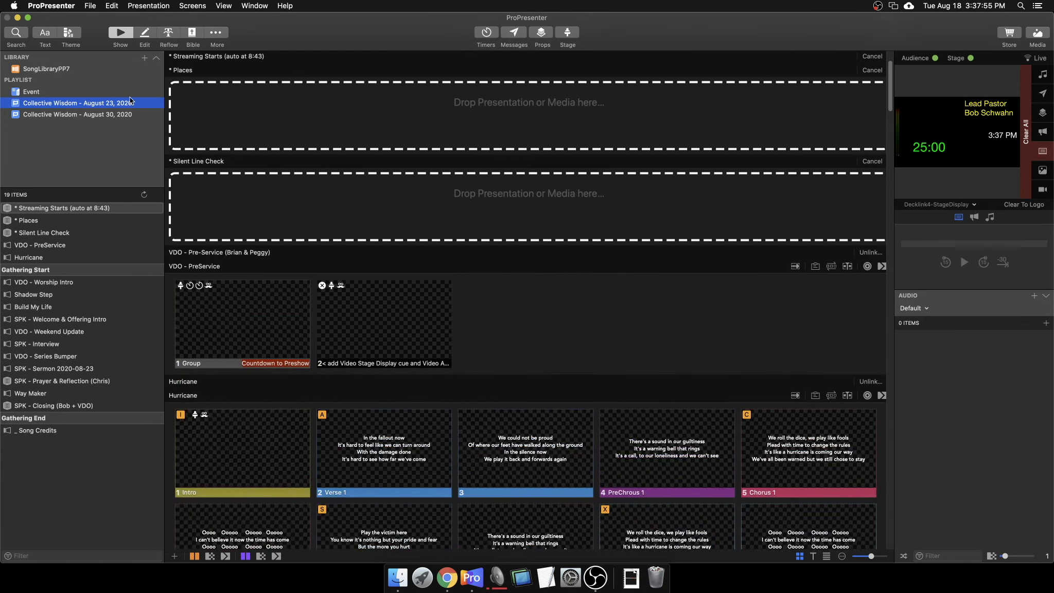
Return to the August 30 playlist and select the Up Around The Bend-CCR item.
click(96, 116)
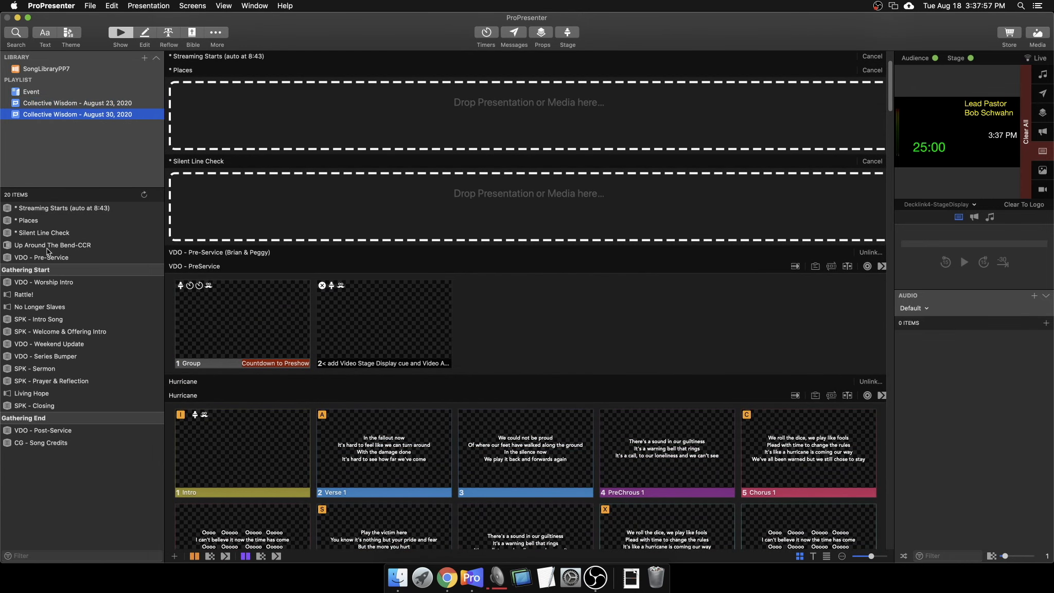
click(30, 248)
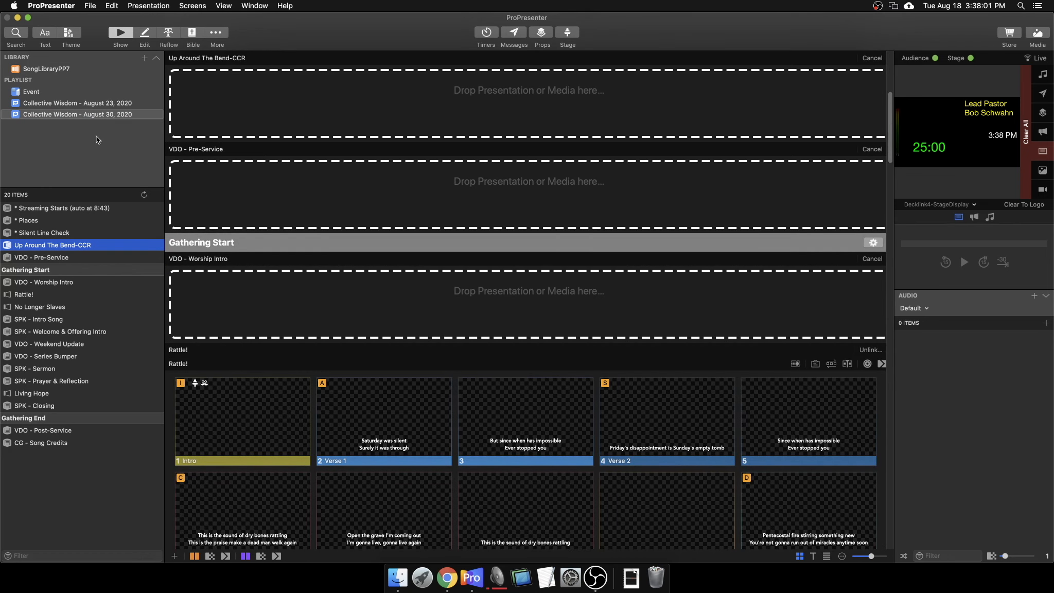
scroll(250, 140, up, 10)
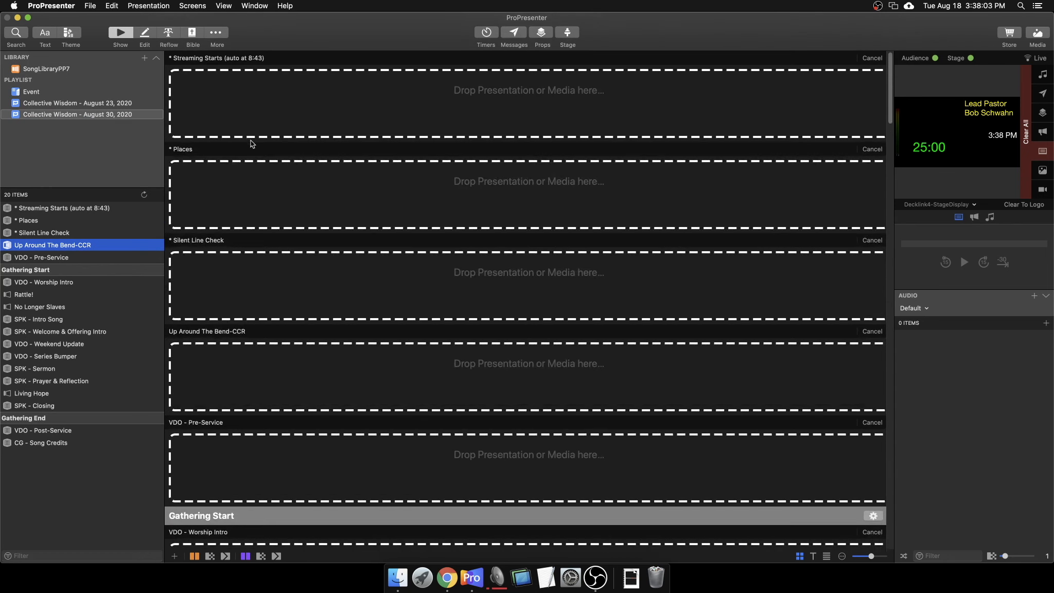
scroll(250, 140, down, 6)
scroll(249, 140, up, 6)
scroll(248, 140, down, 2)
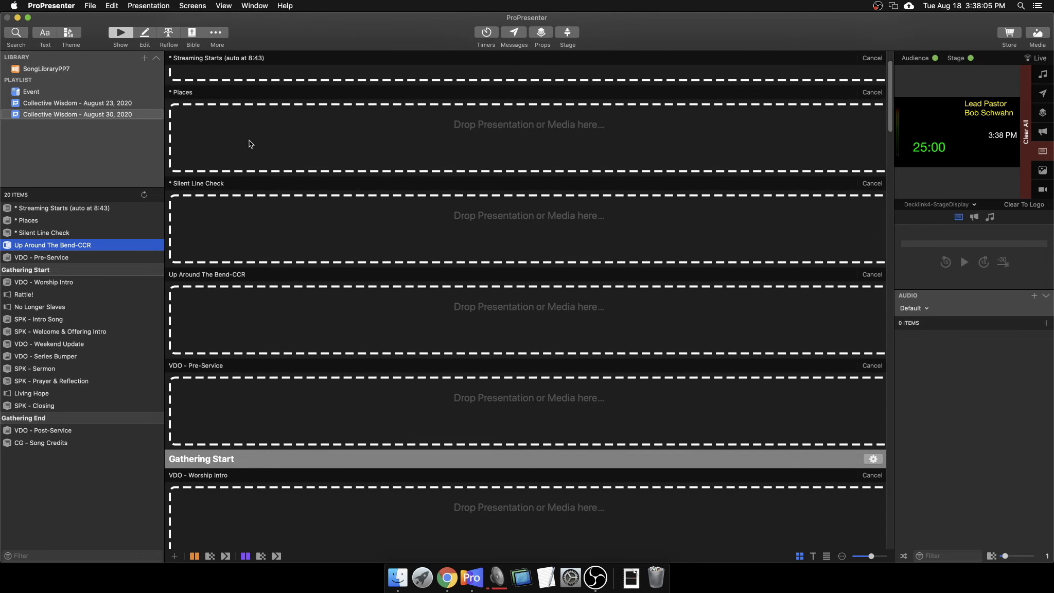
click(15, 33)
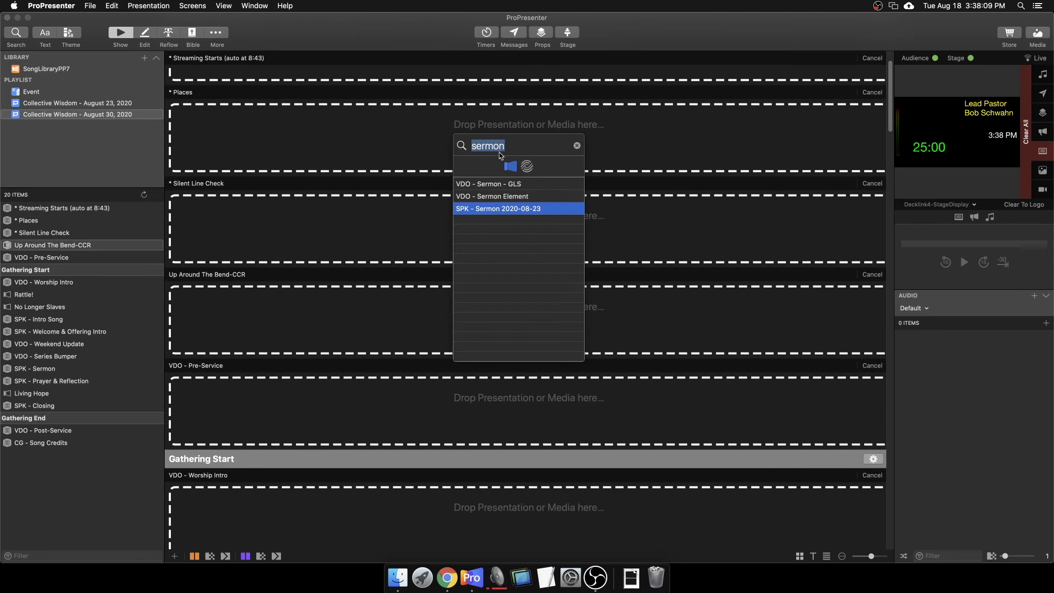
key(BackSpace)
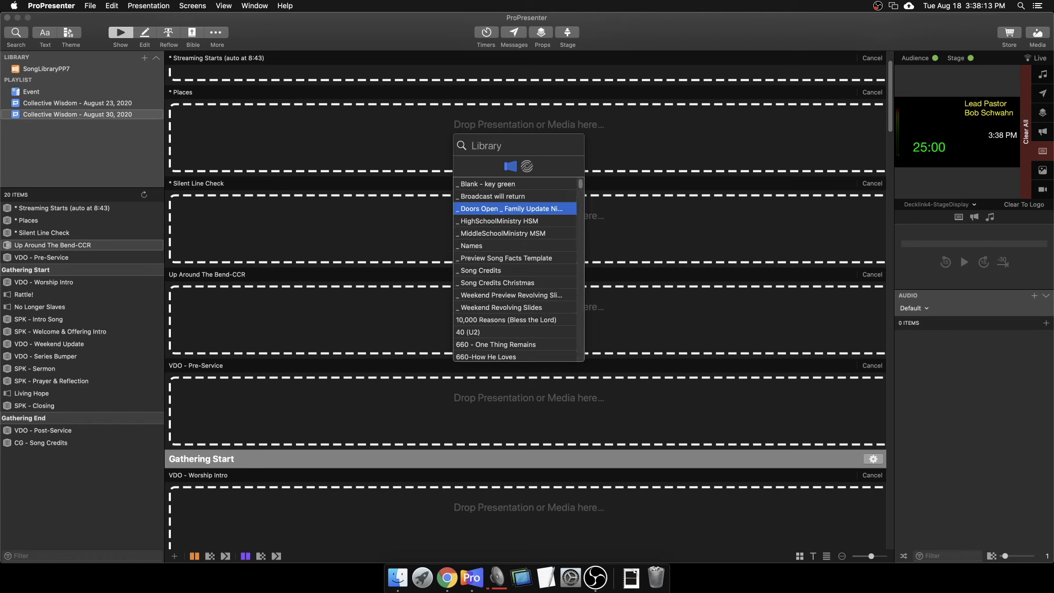
text(up around the )
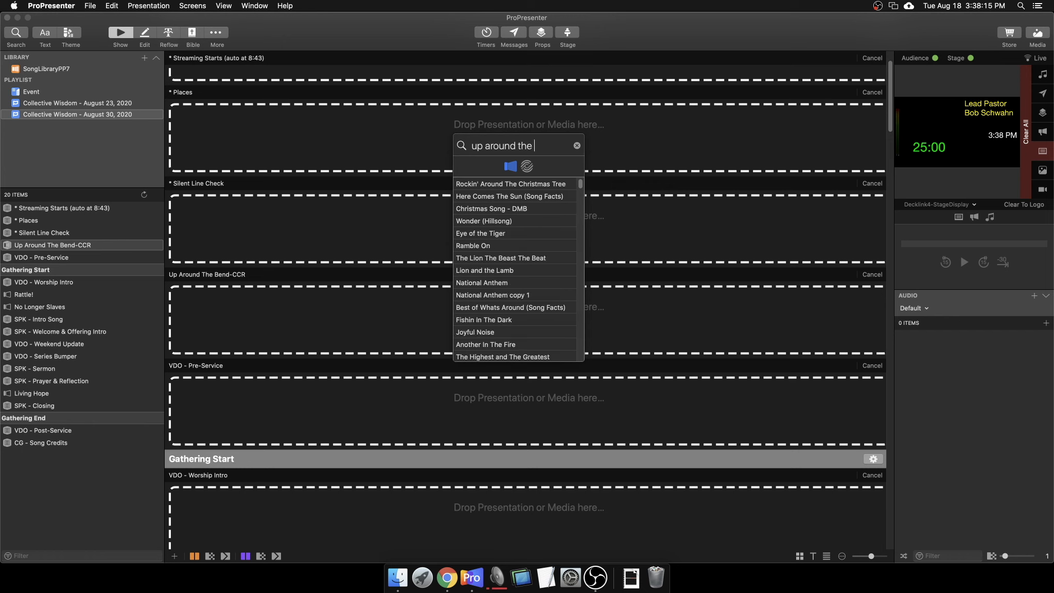
text(bend)
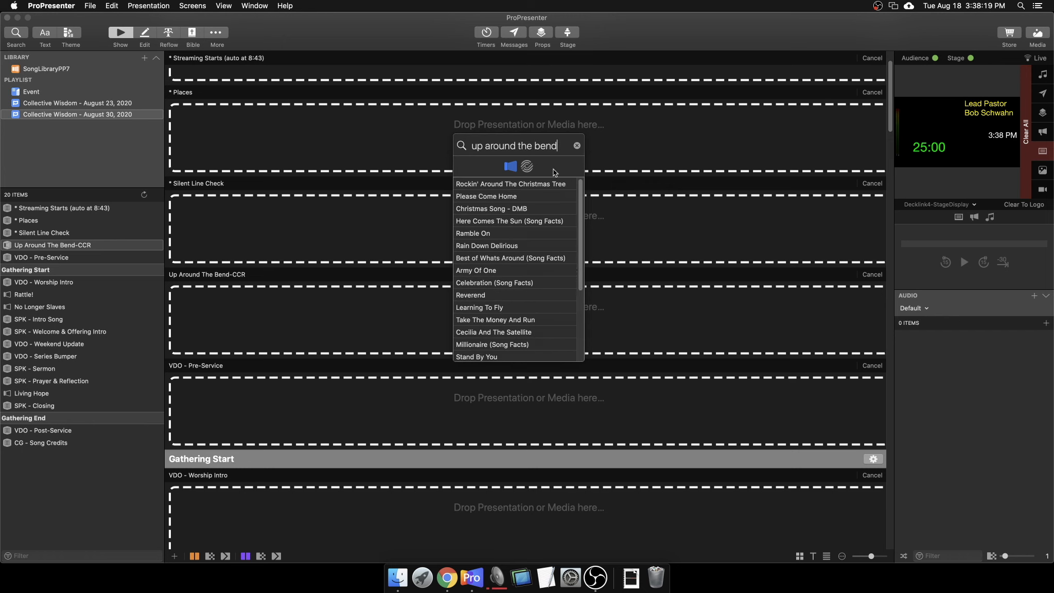
scroll(519, 291, down, 5)
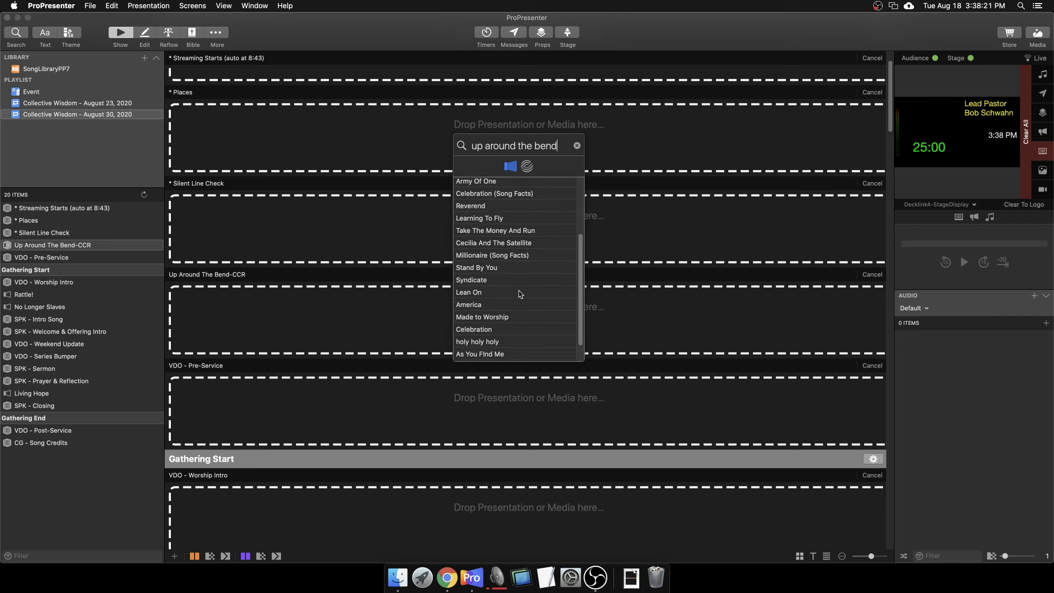
scroll(519, 291, up, 5)
key(super+a)
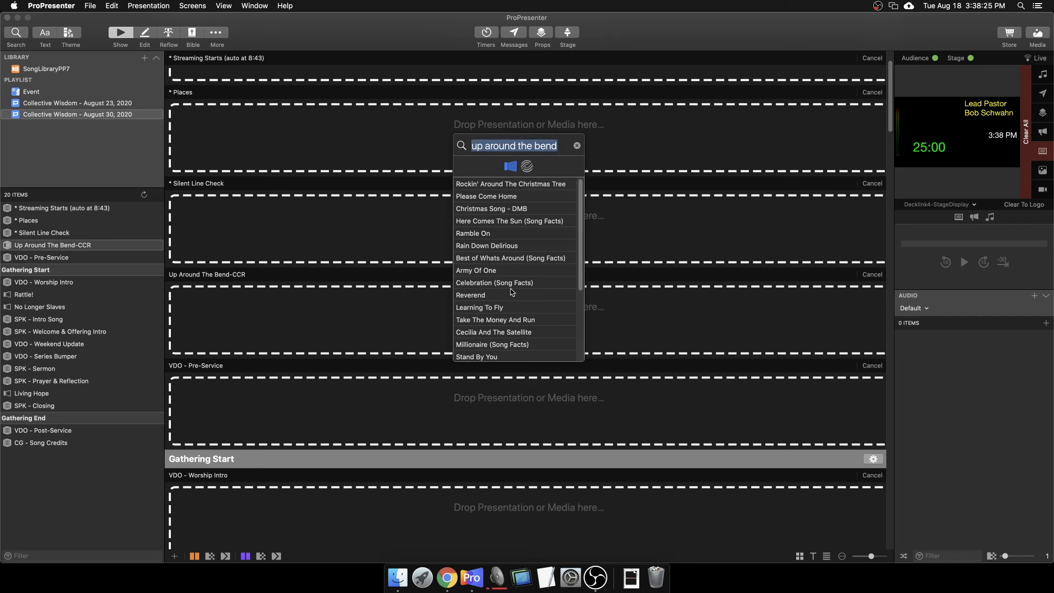
key(BackSpace)
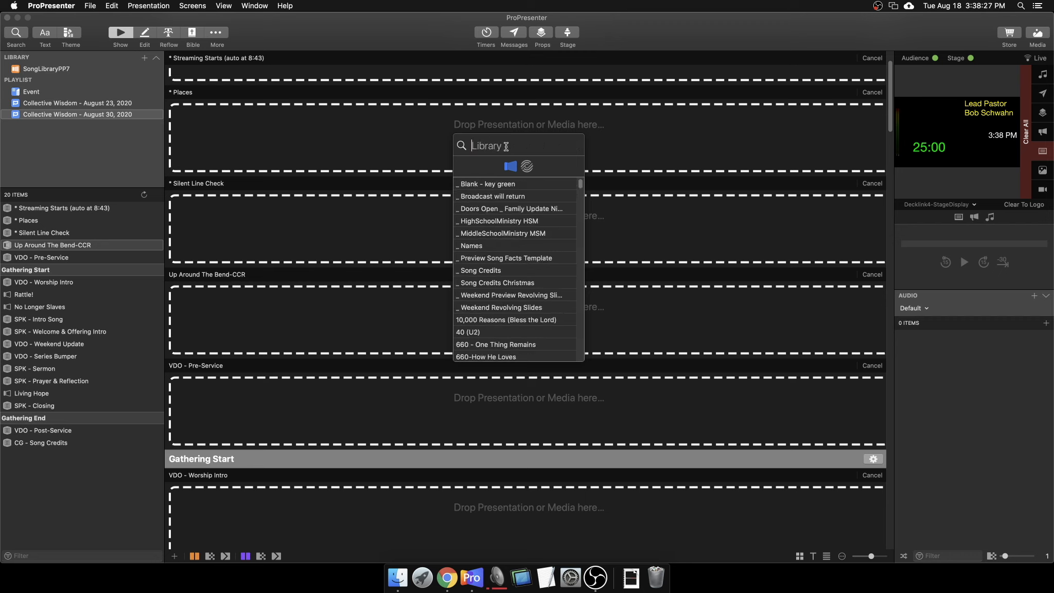
click(425, 146)
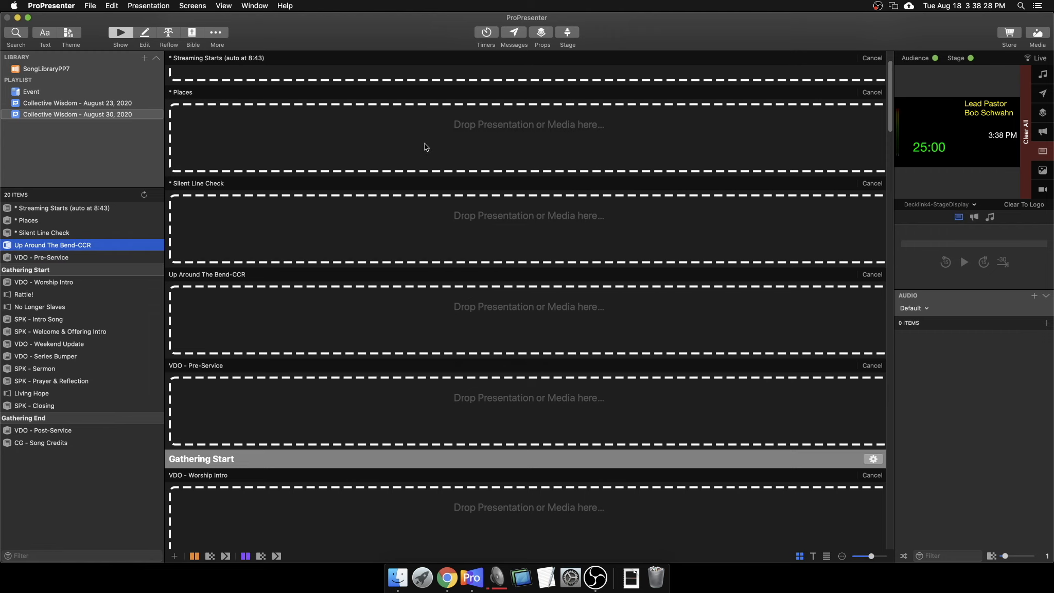
Filter SongLibraryPP7 for 'up around the corne', then clear the filter.
click(53, 69)
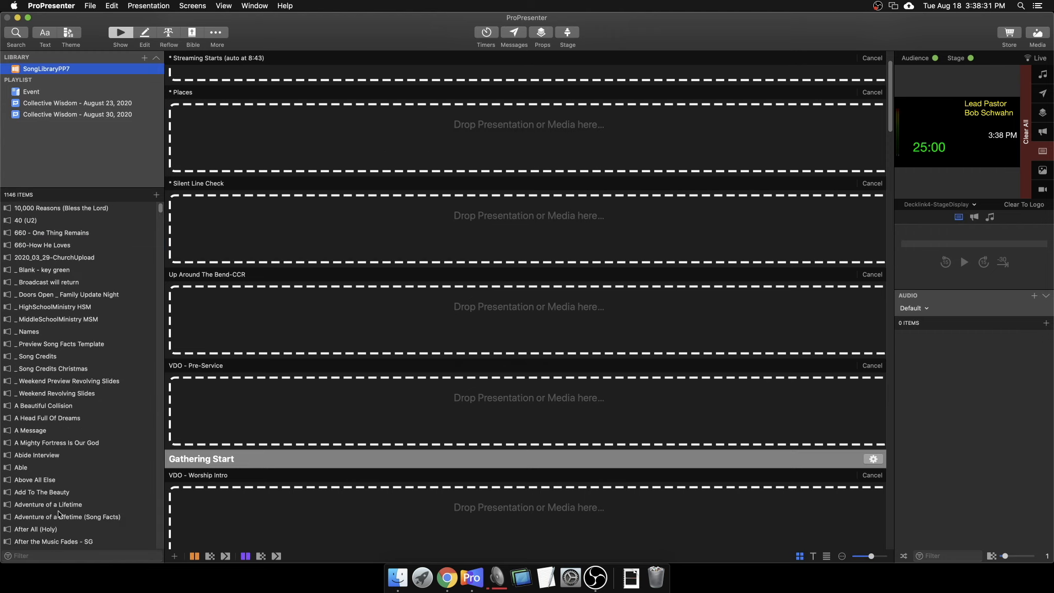
click(48, 557)
text(up around the corne)
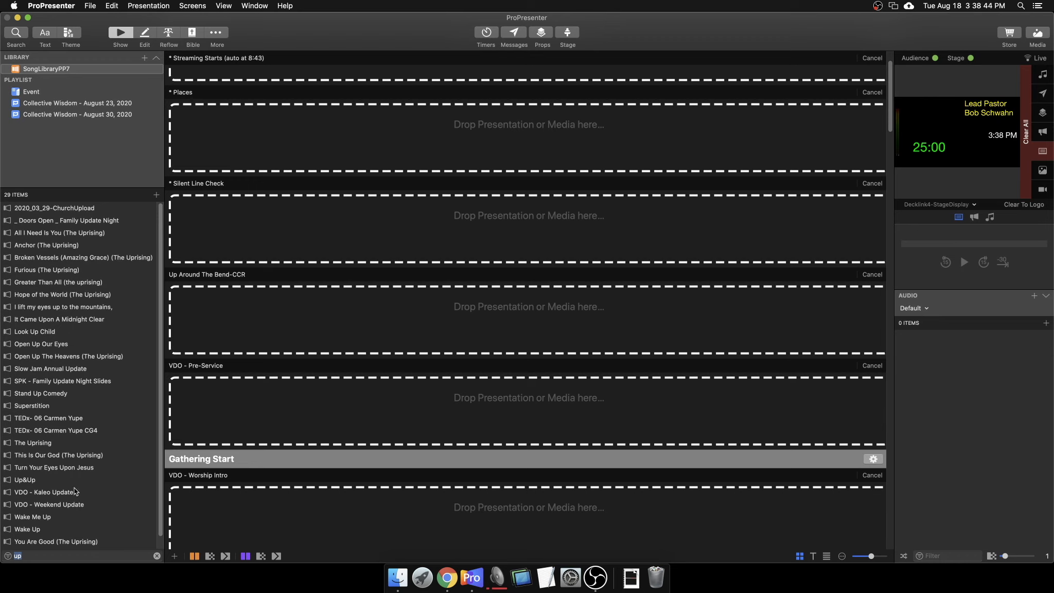
key(BackSpace)
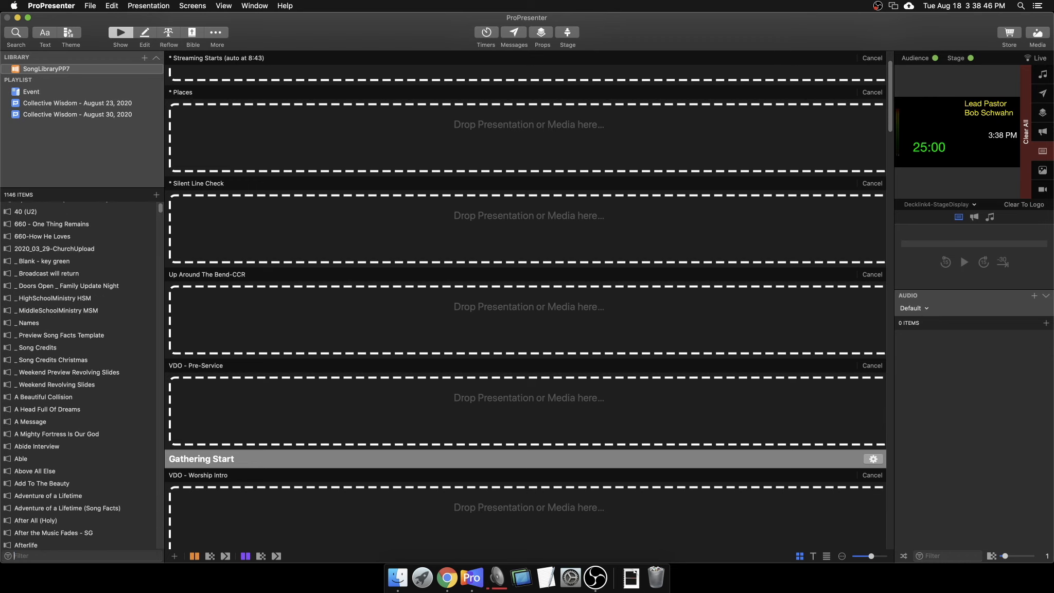
Select the VDO - Pre-Service placeholder in the August 30 playlist and open library quick search.
click(59, 115)
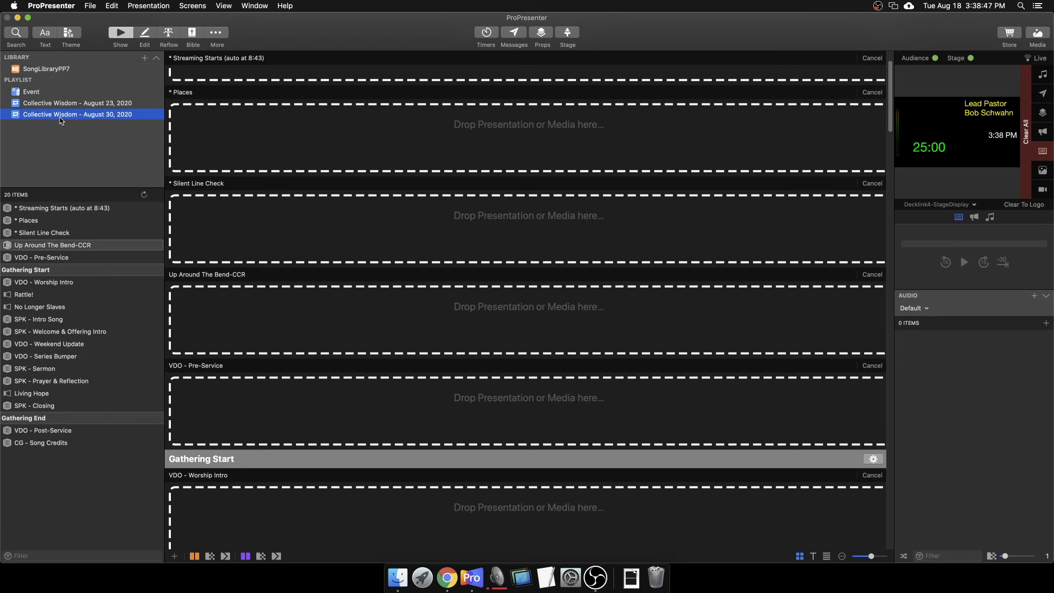
click(63, 246)
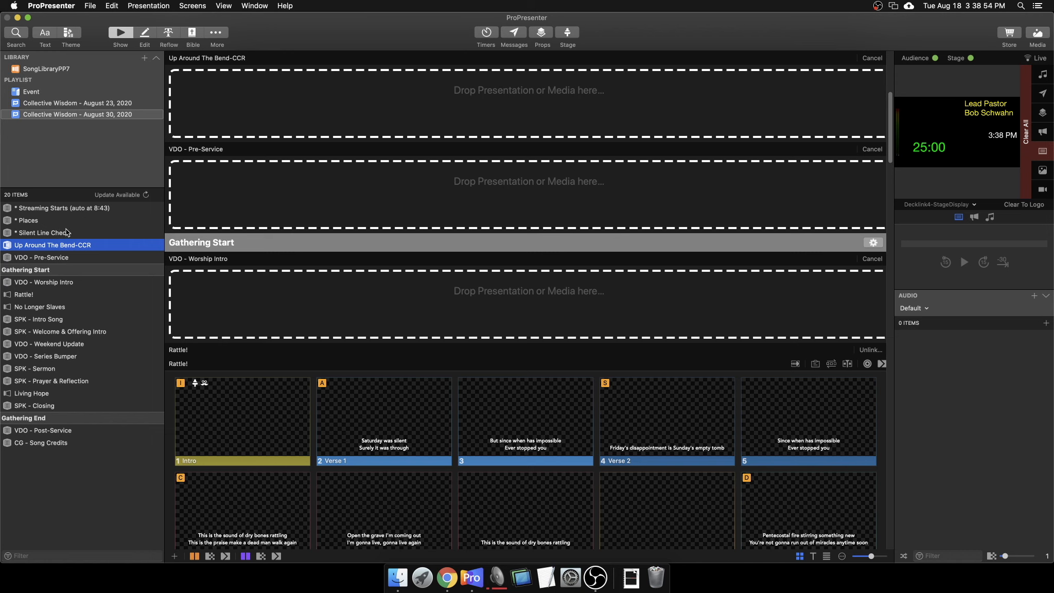
click(57, 258)
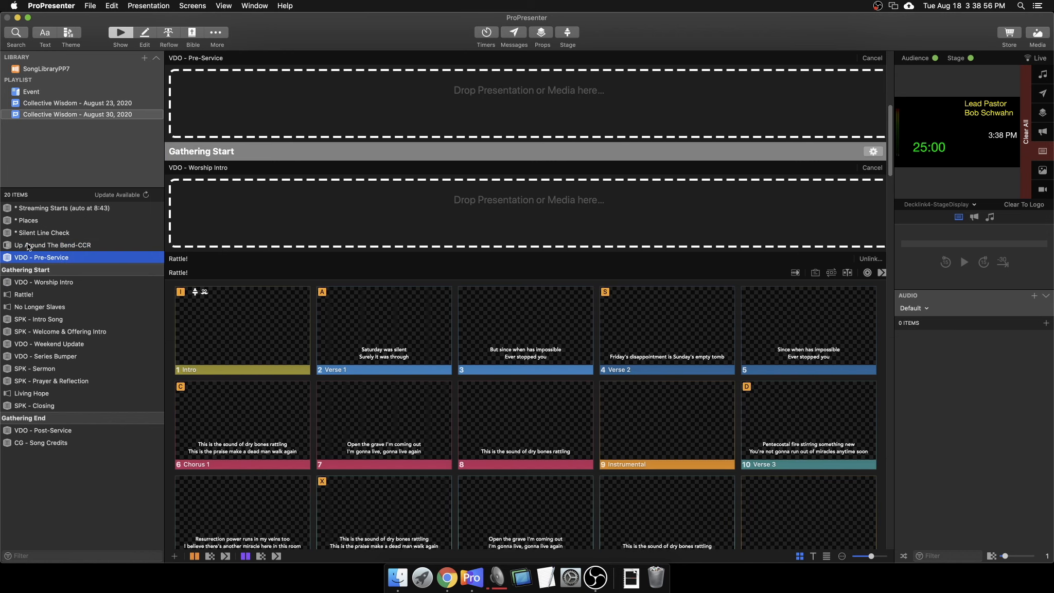
shift+click(65, 246)
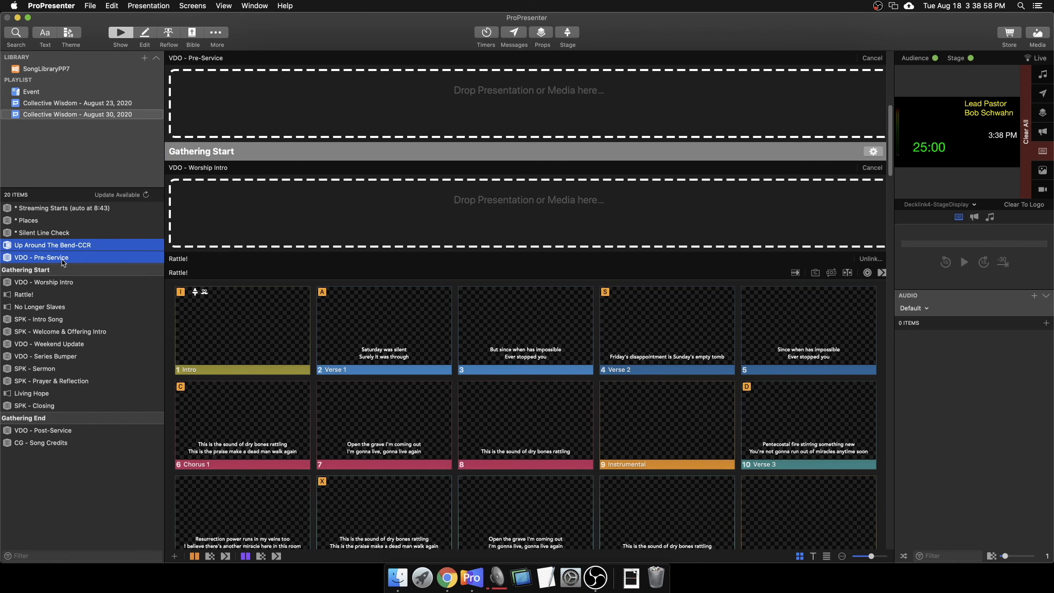
click(66, 260)
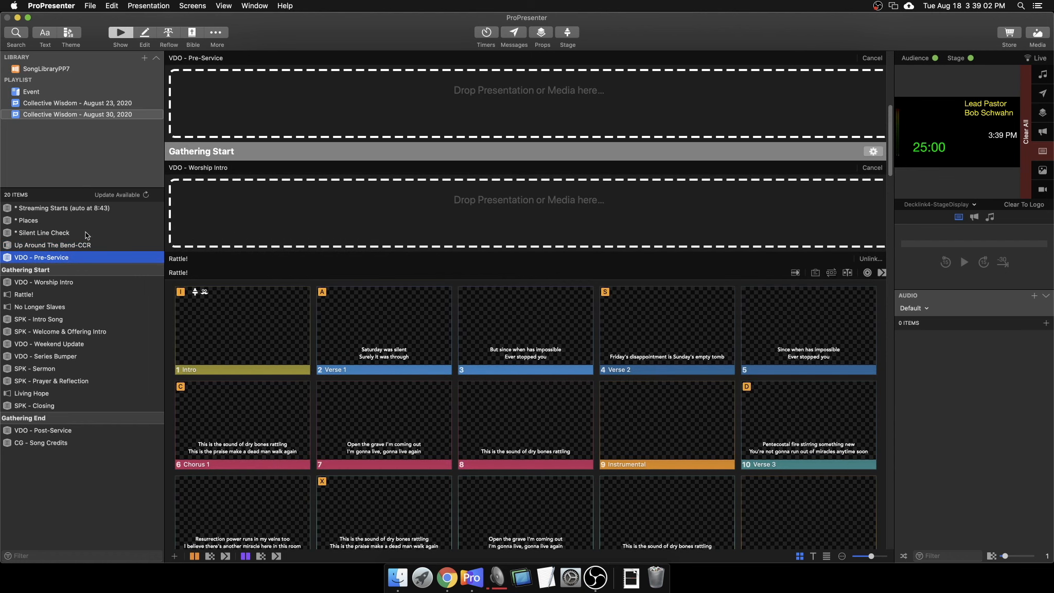
scroll(199, 123, up, 4)
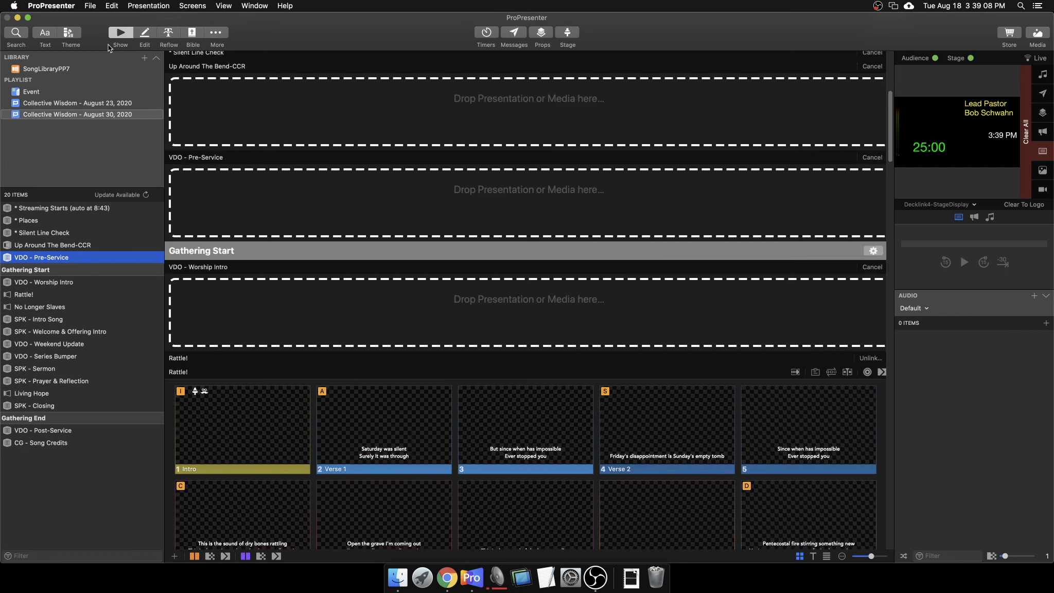
click(15, 34)
Search 'vdo pre' and 'vdo wor' and link PreService and Worship Intro to their placeholders.
text(vdo pre)
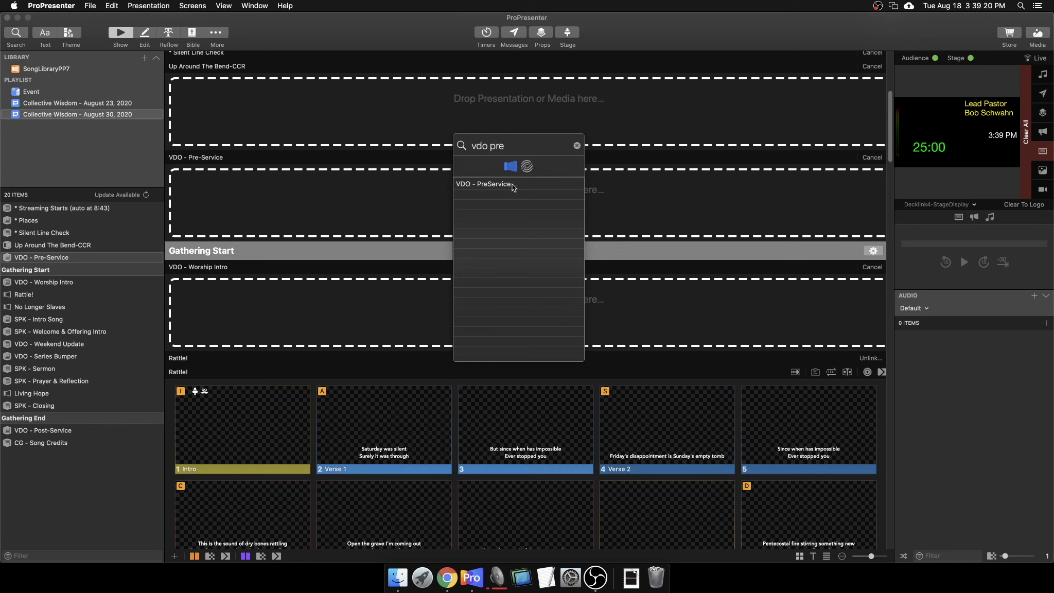
drag(512, 184, 343, 212)
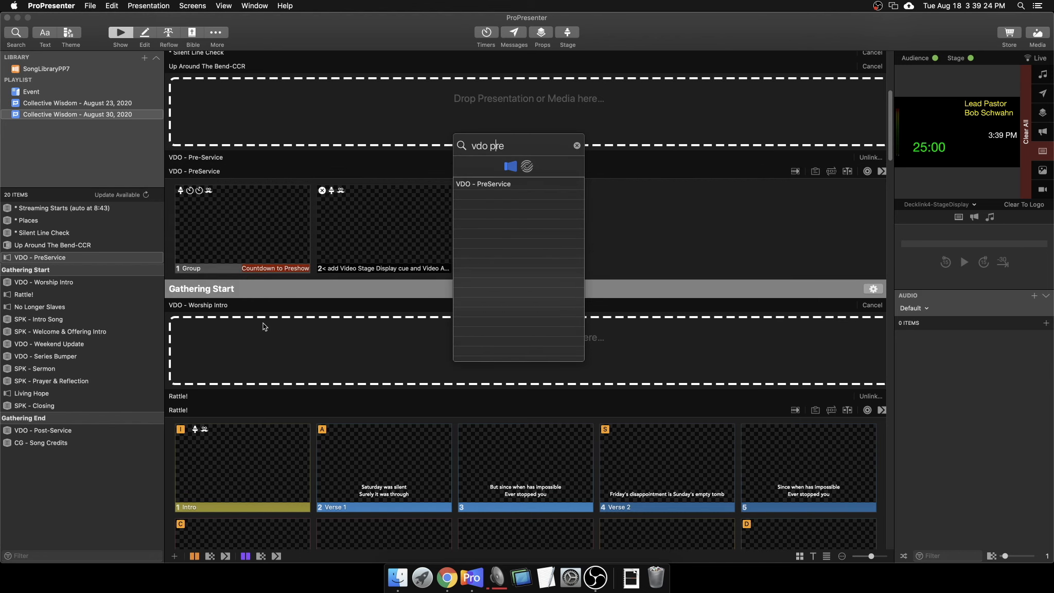
key(super+a)
text(vdo wor)
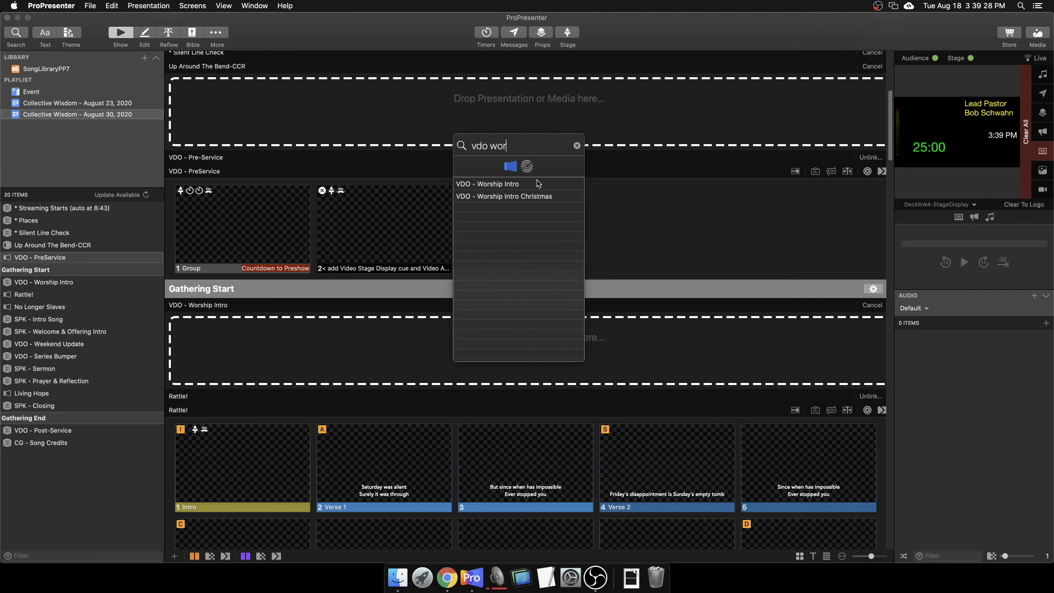
drag(537, 183, 372, 339)
scroll(372, 339, down, 5)
scroll(380, 323, down, 10)
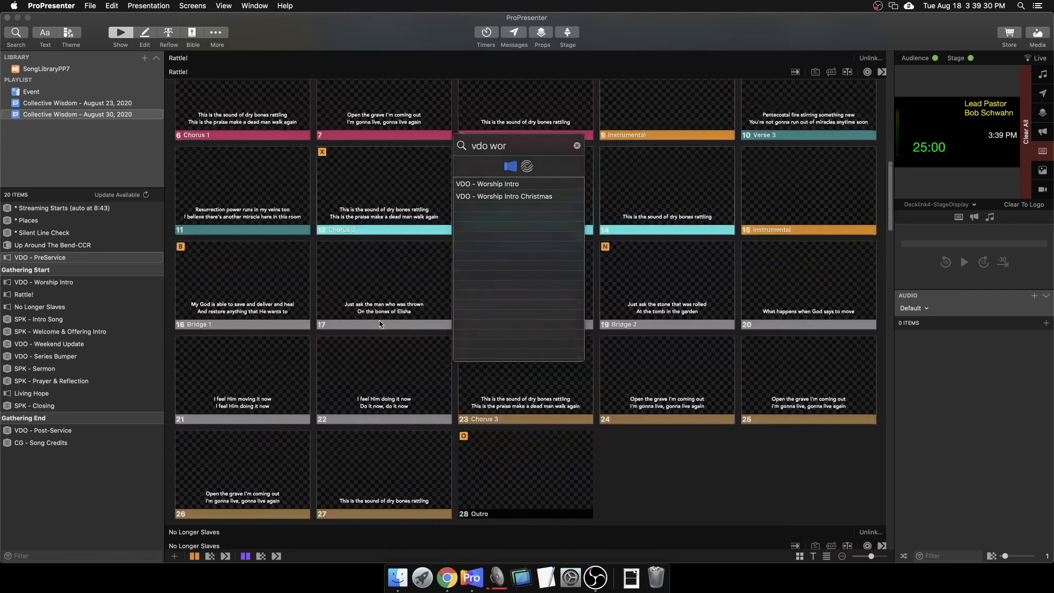
scroll(380, 321, down, 5)
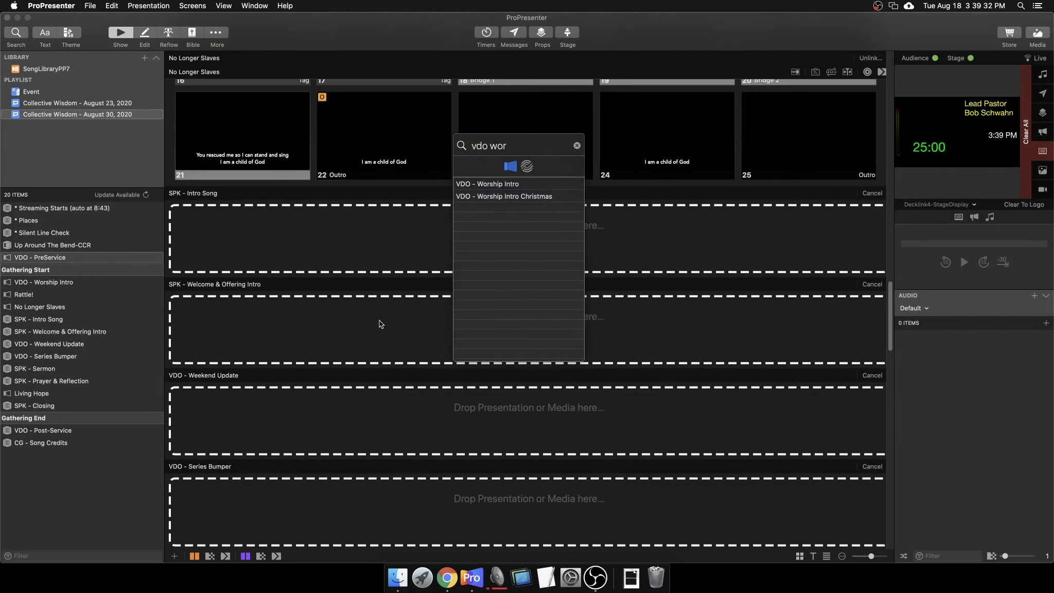
Link Welcome & Offering Intro and Weekend Update via 'spk wel' and 'vdo week' searches, then close Search.
key(super+a)
text(spk wel)
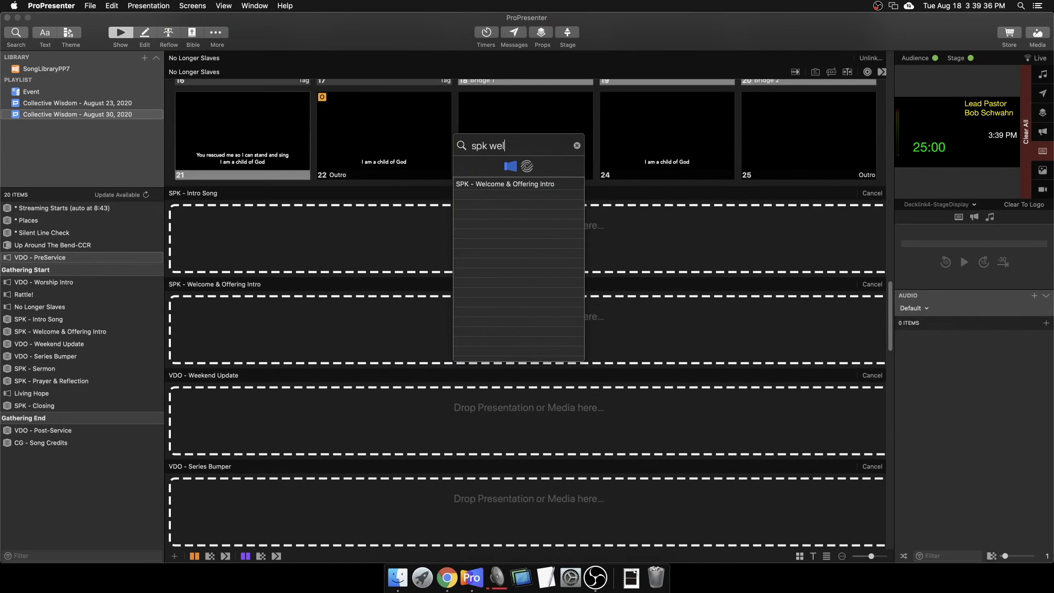
drag(513, 184, 314, 330)
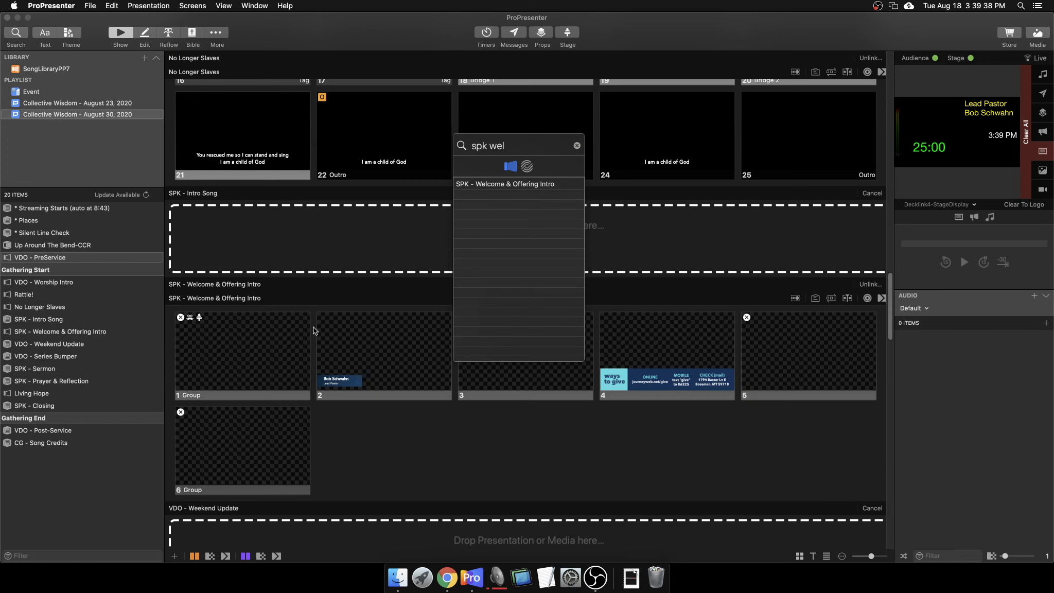
key(super+a)
text(vdo w)
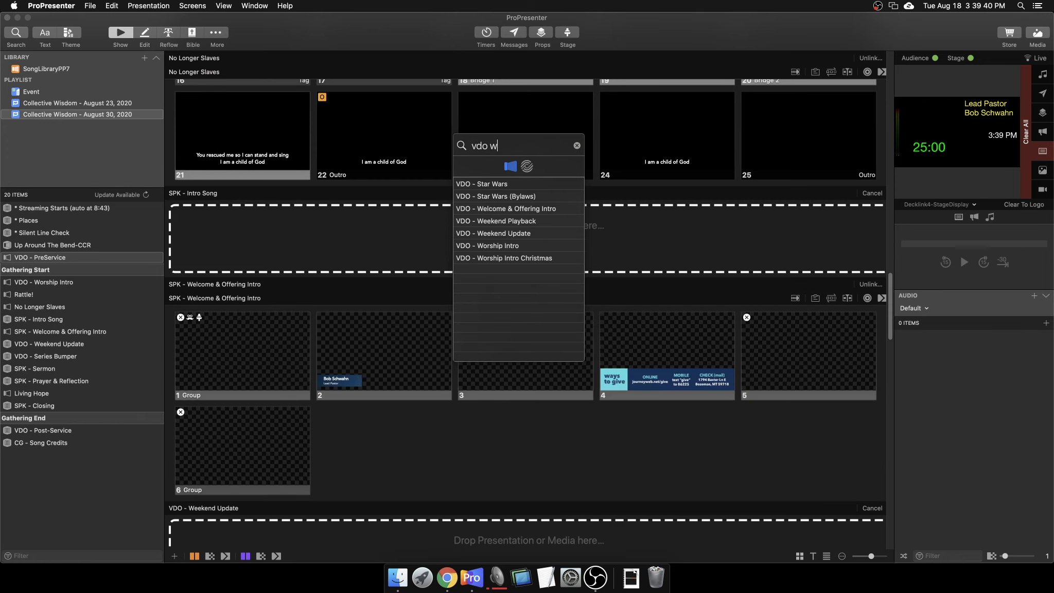
text(eek)
scroll(279, 335, down, 5)
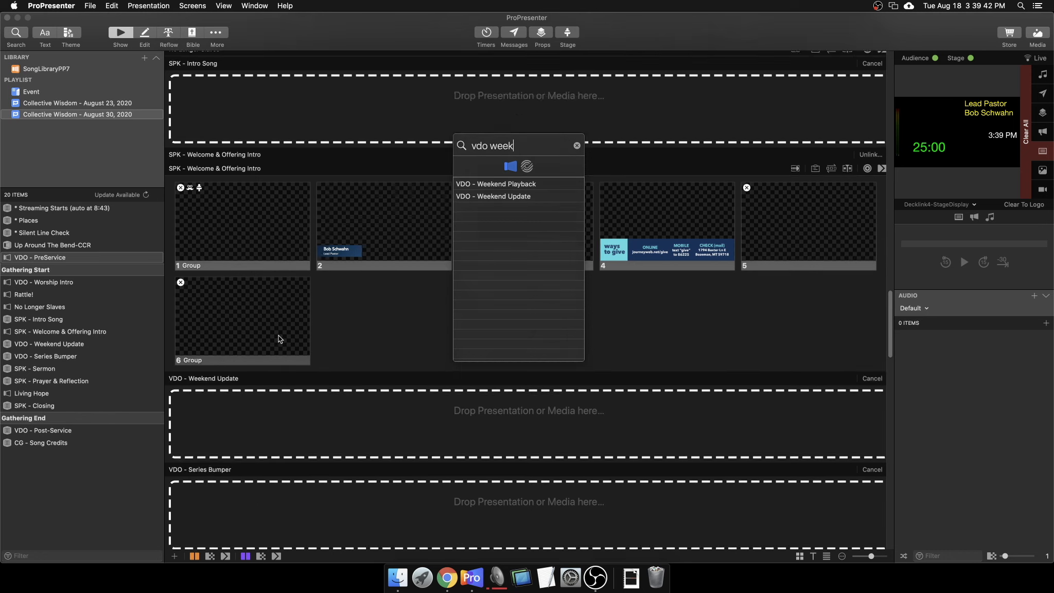
drag(501, 196, 314, 353)
scroll(222, 419, down, 3)
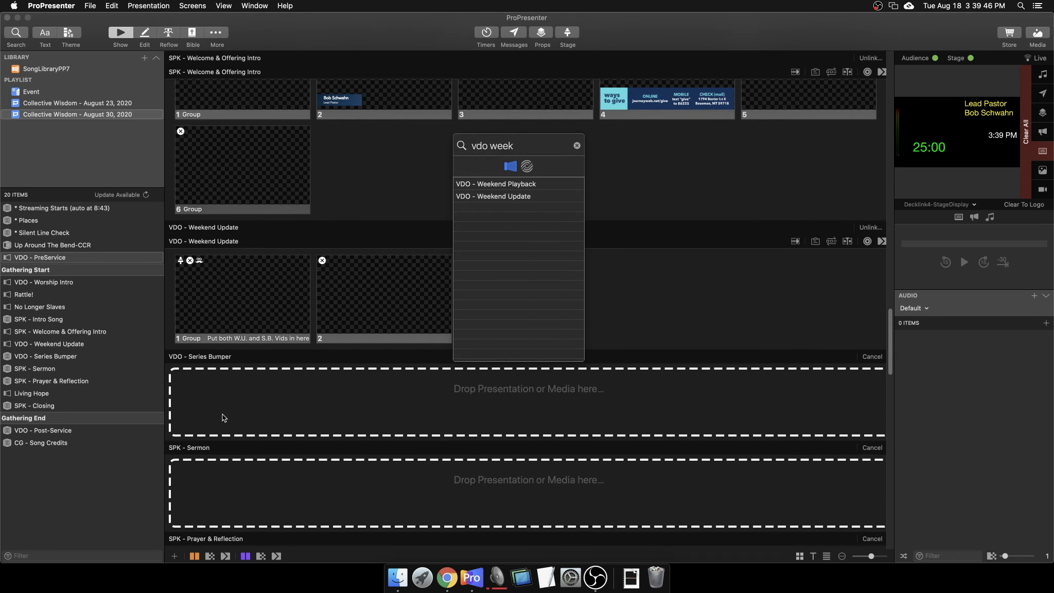
click(416, 356)
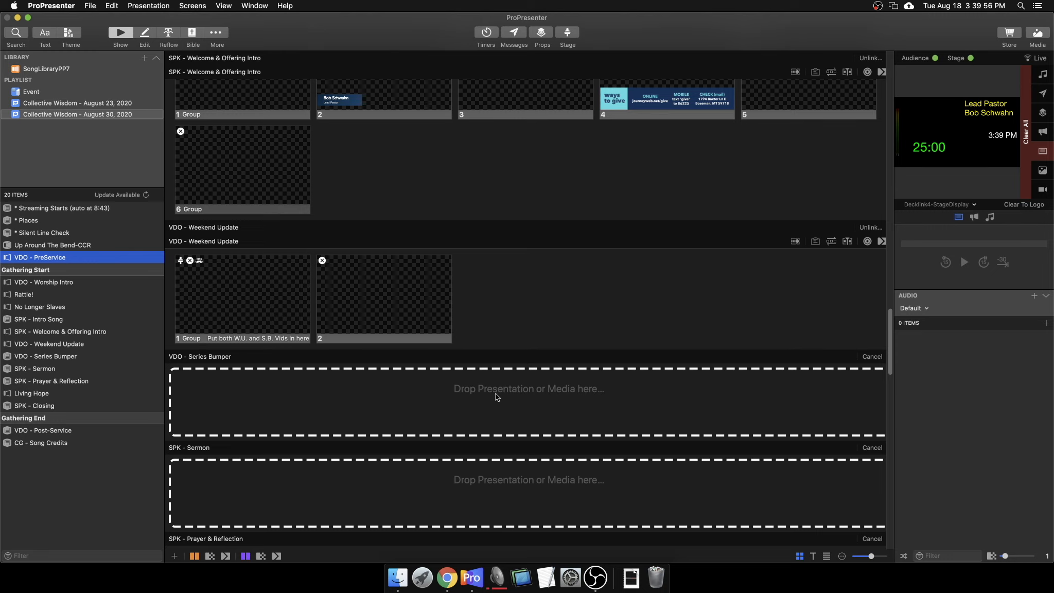
scroll(288, 375, down, 6)
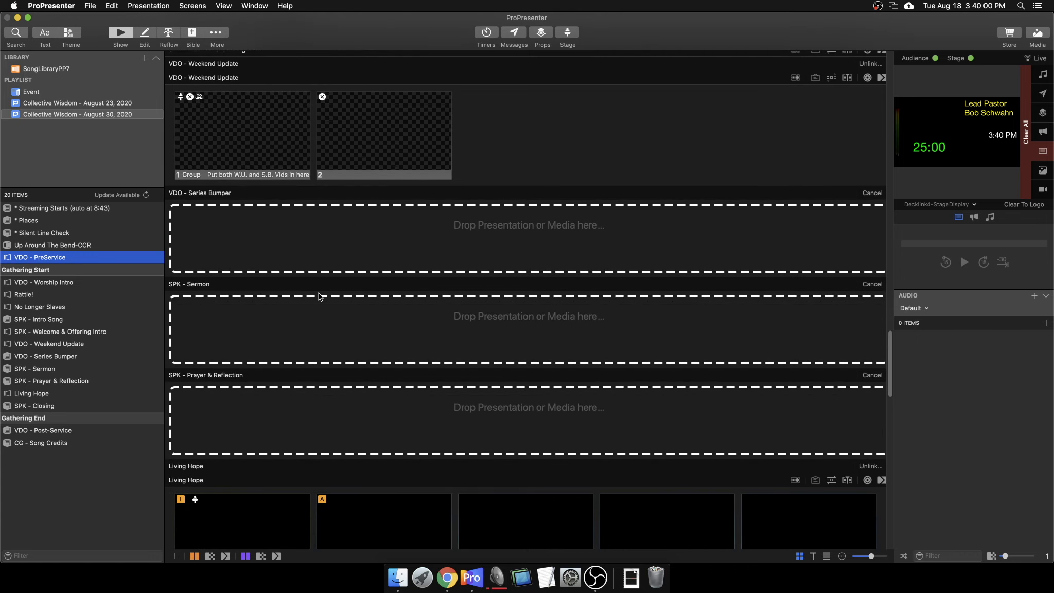
key(super+space)
key(Escape)
click(16, 33)
text(sermon)
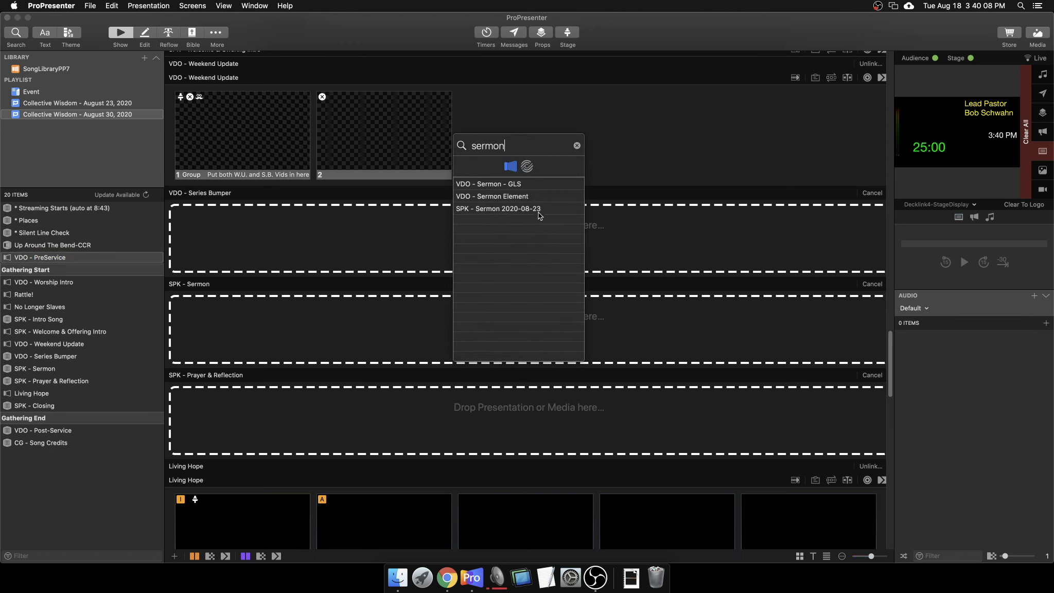
click(577, 146)
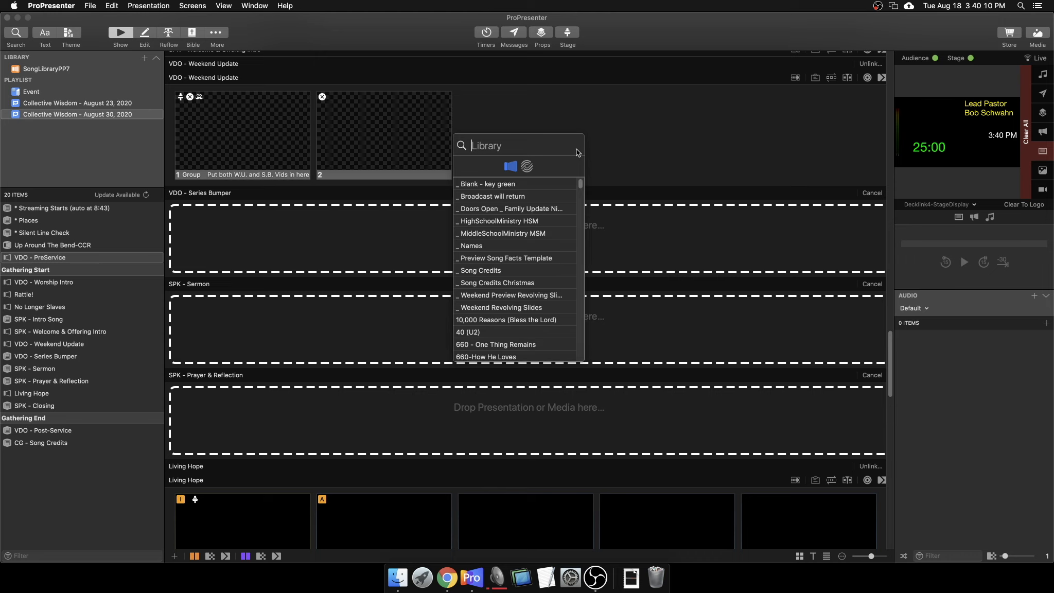
click(372, 341)
scroll(372, 342, down, 5)
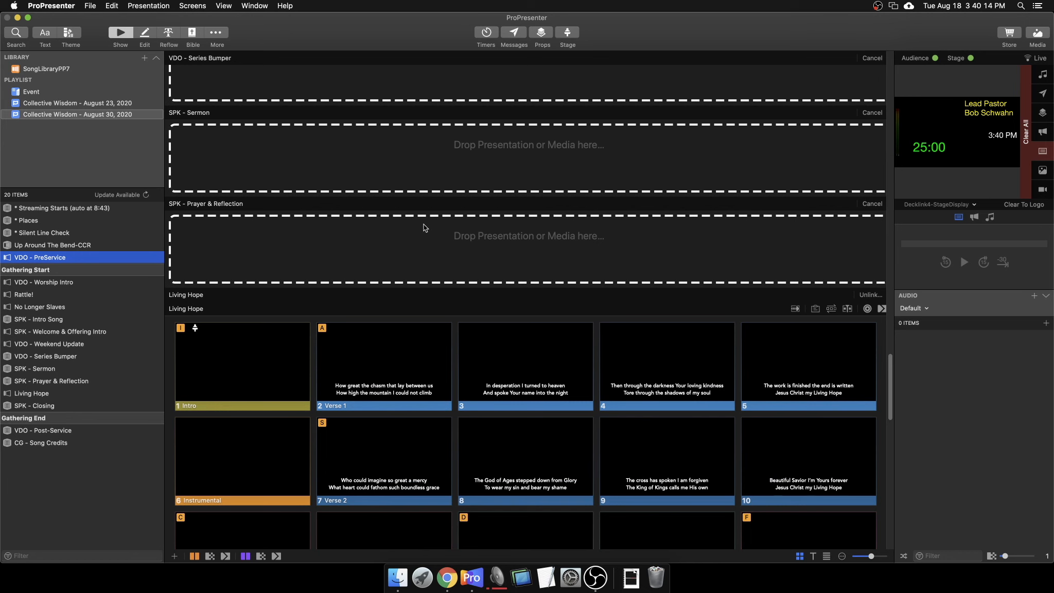
scroll(394, 308, down, 10)
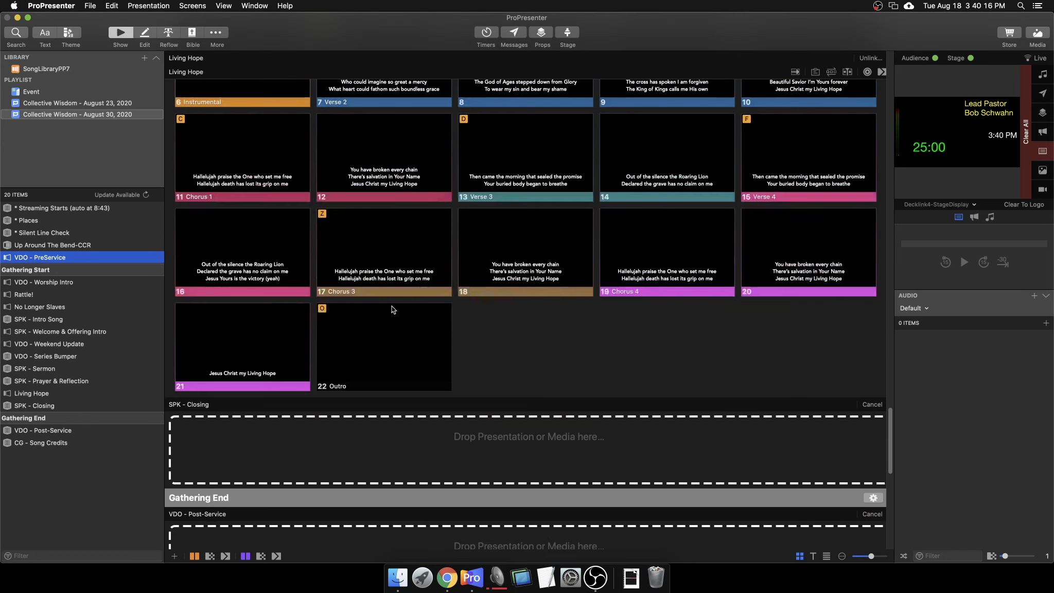
scroll(274, 299, down, 4)
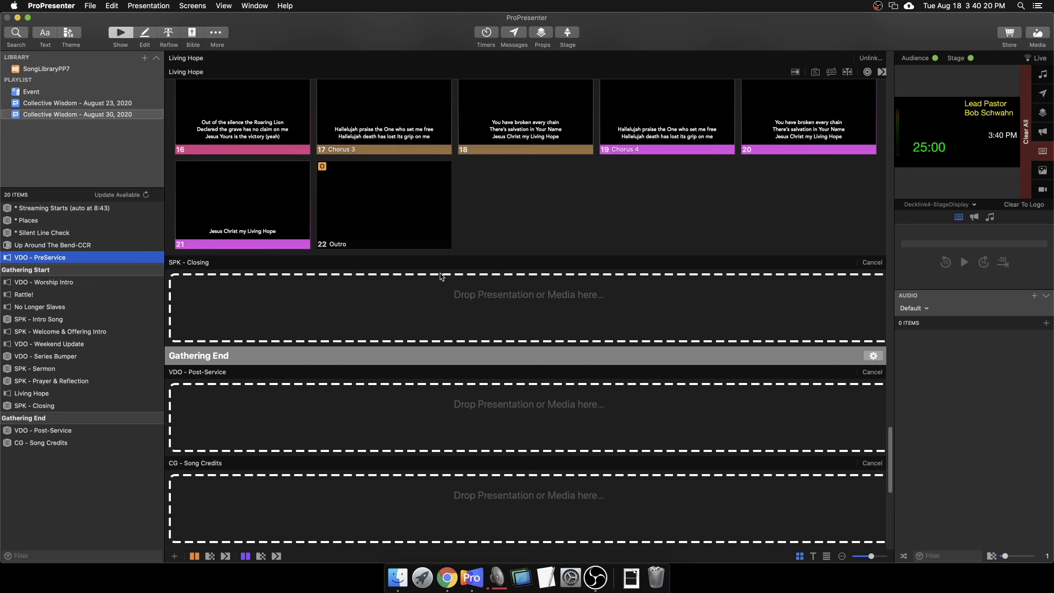
scroll(338, 420, down, 1)
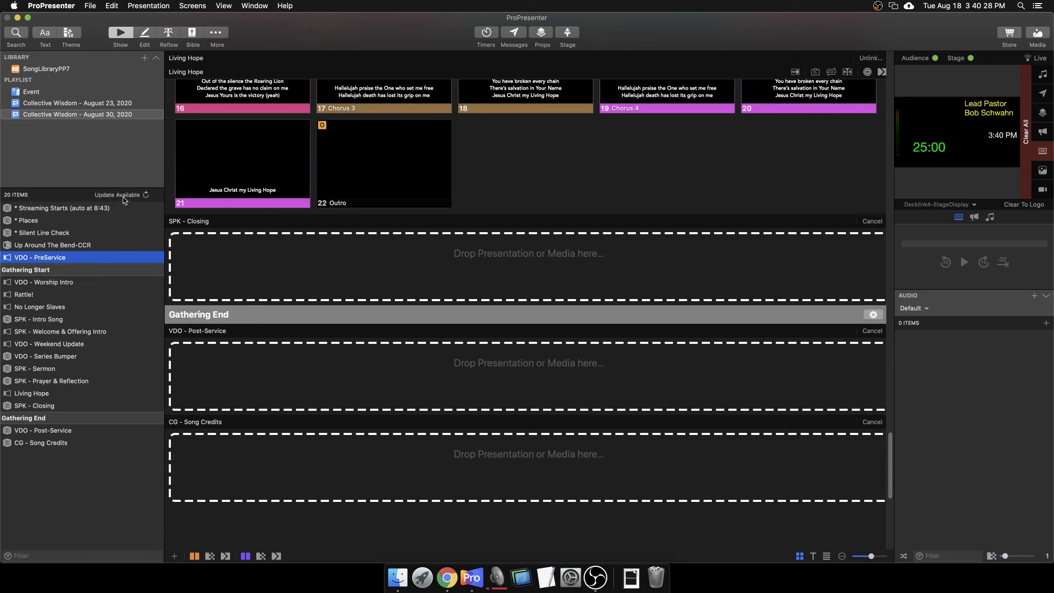
Search 'song cred', link _ Song Credits to the CG - Song Credits placeholder, and scroll to the top.
click(12, 35)
text(song cred)
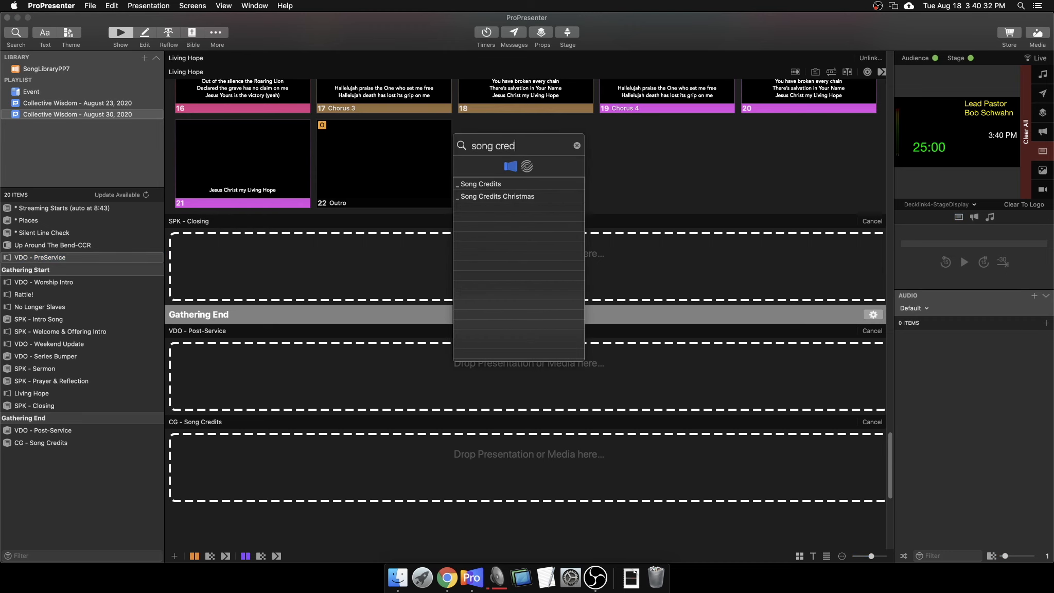
drag(478, 183, 525, 463)
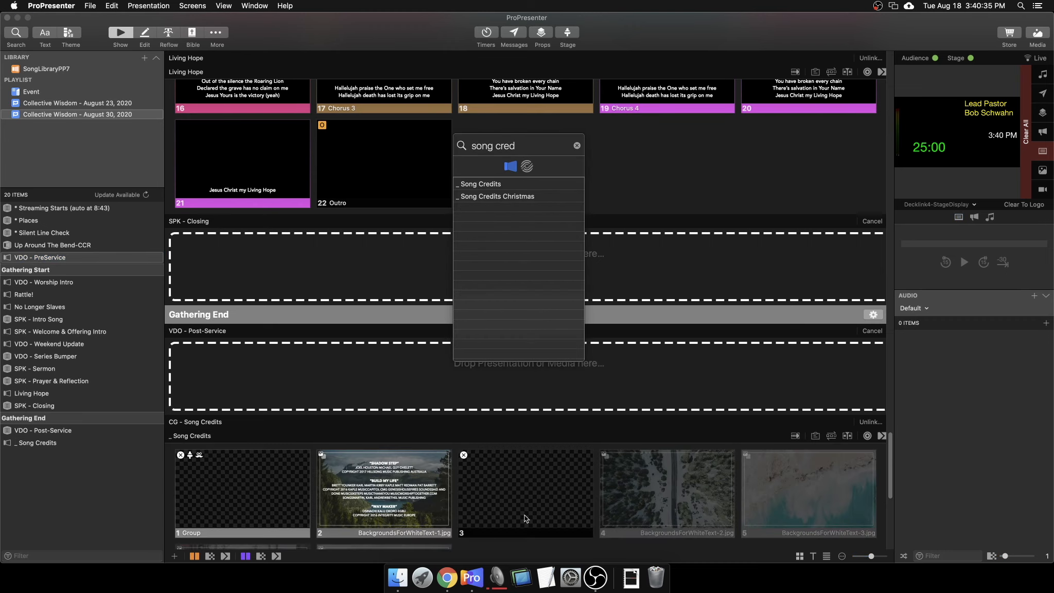
scroll(625, 464, down, 5)
click(452, 498)
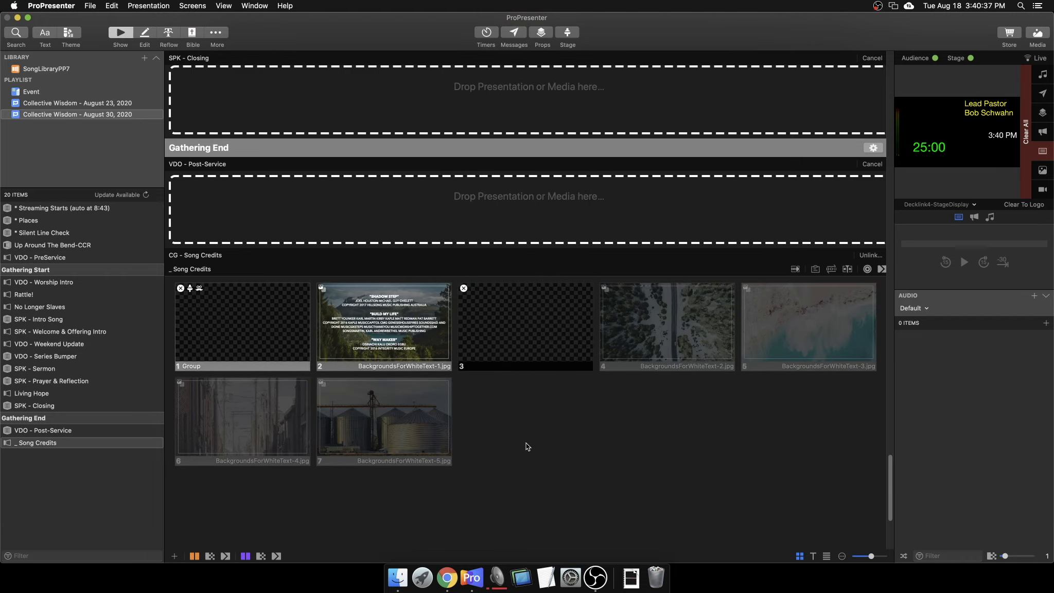
scroll(522, 453, up, 5)
drag(889, 464, 861, 108)
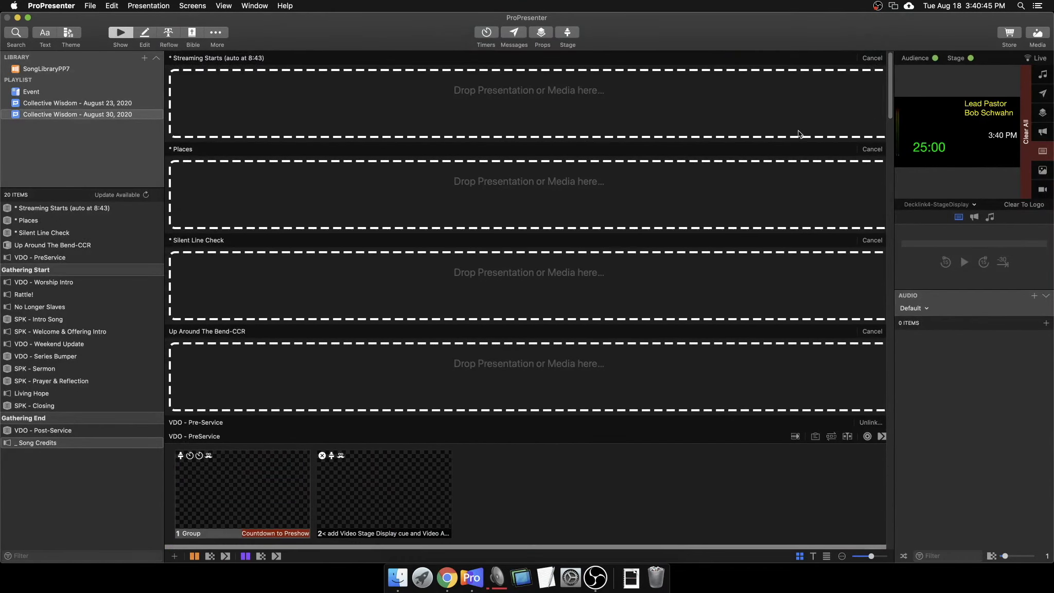